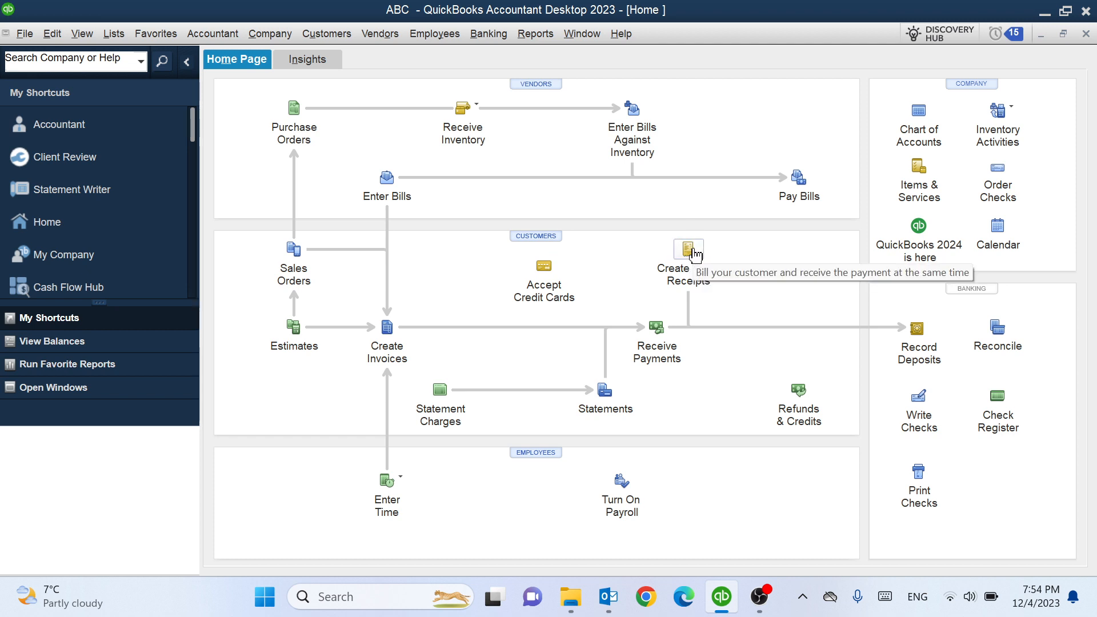
Start a new sales receipt and choose the first customer in the customer list
{"action": "left_click", "coordinate": [692, 251]}
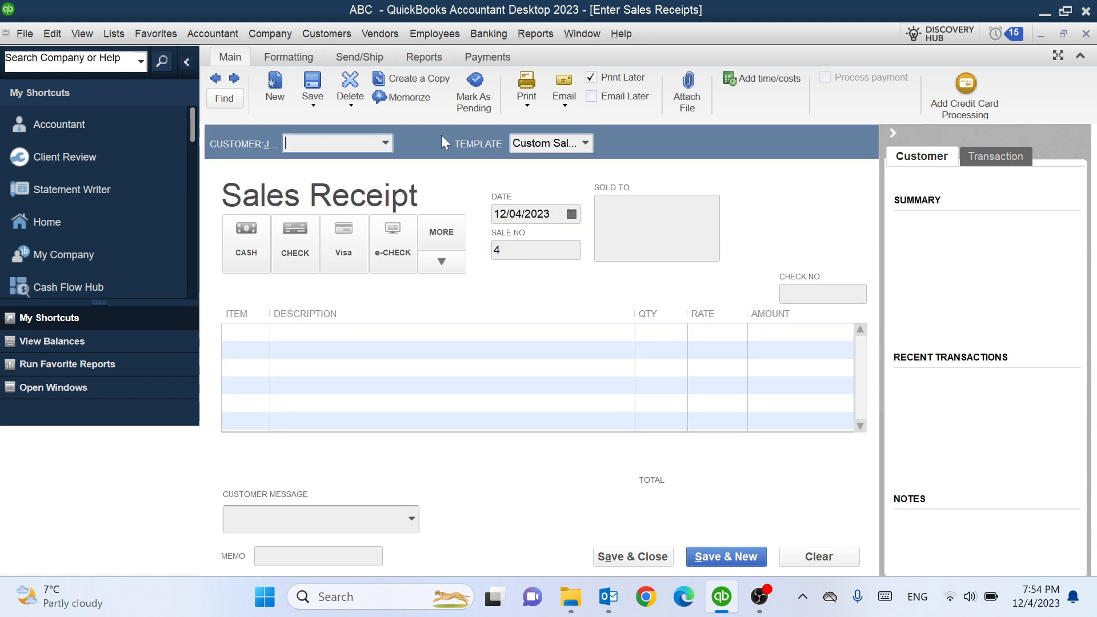
{"action": "left_click", "coordinate": [385, 143]}
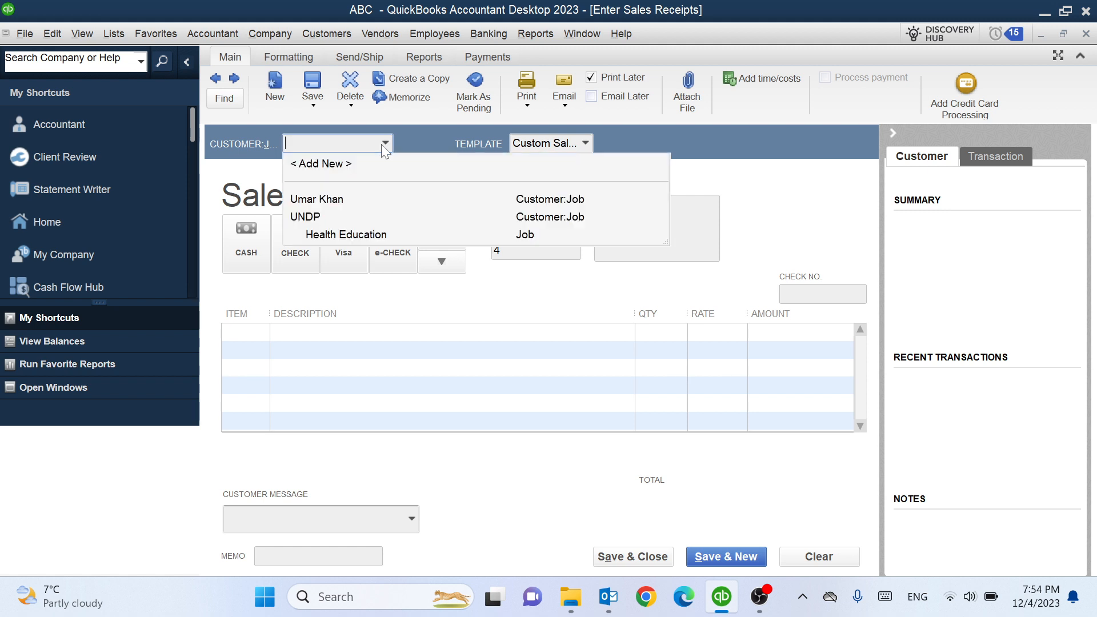
{"action": "left_click", "coordinate": [314, 200]}
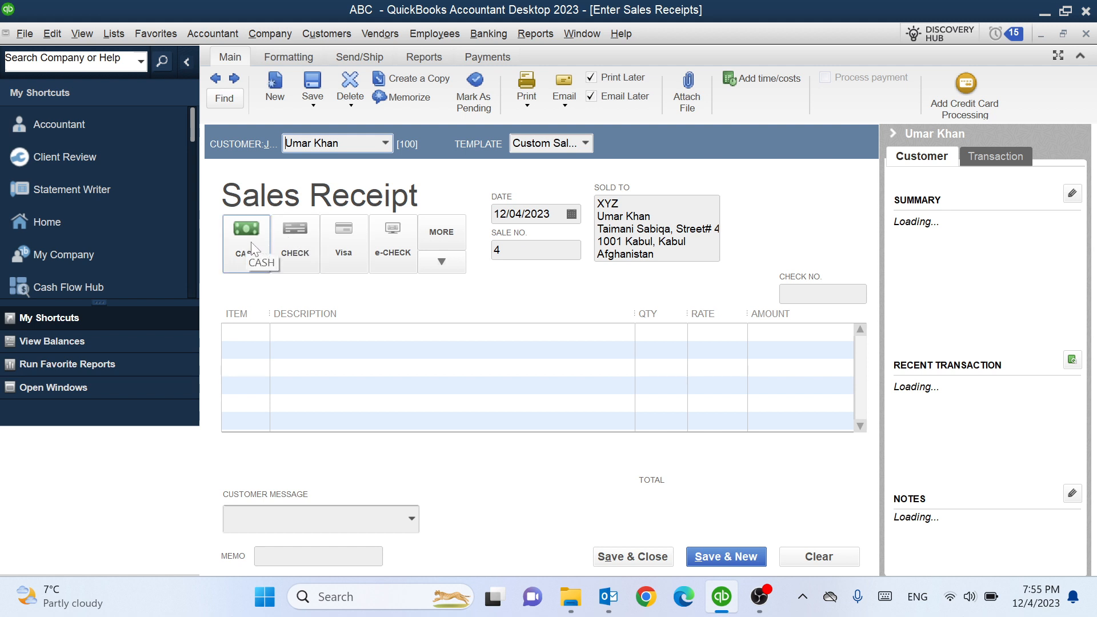
Set the sales receipt's payment method to Cash, keeping the sale number and leaving the check number empty
{"action": "left_click", "coordinate": [304, 245]}
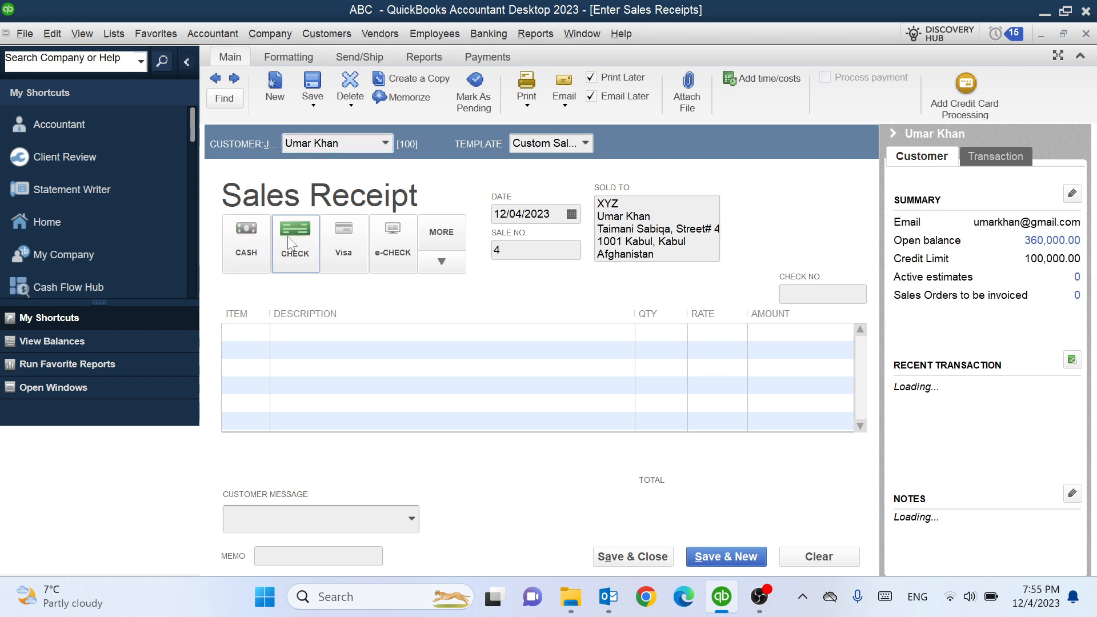
{"action": "left_click", "coordinate": [254, 233]}
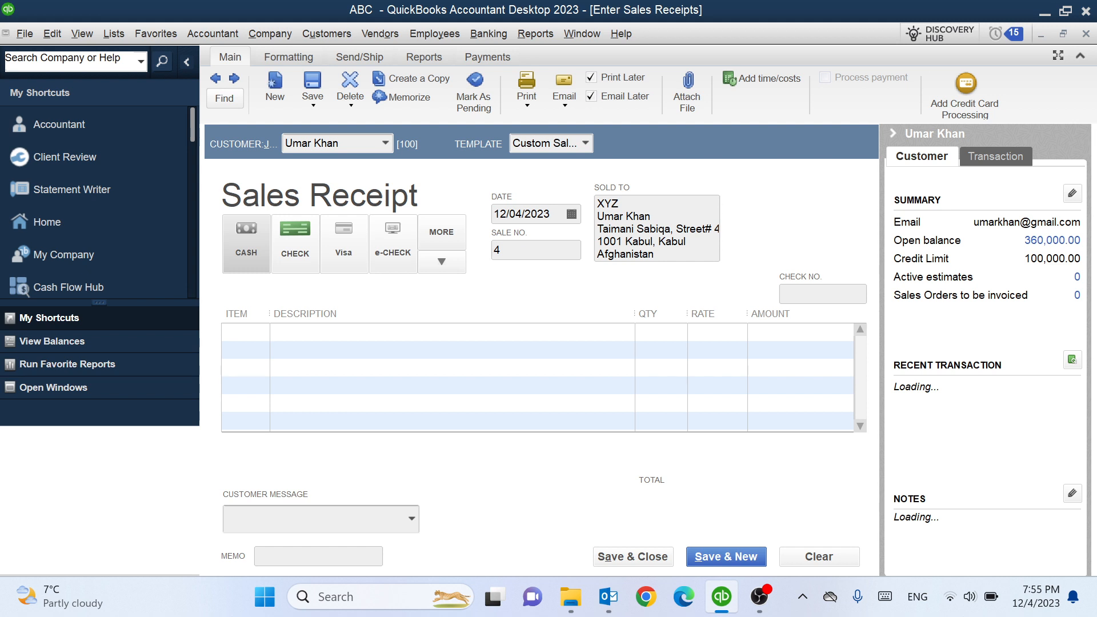
{"action": "left_click", "coordinate": [535, 251]}
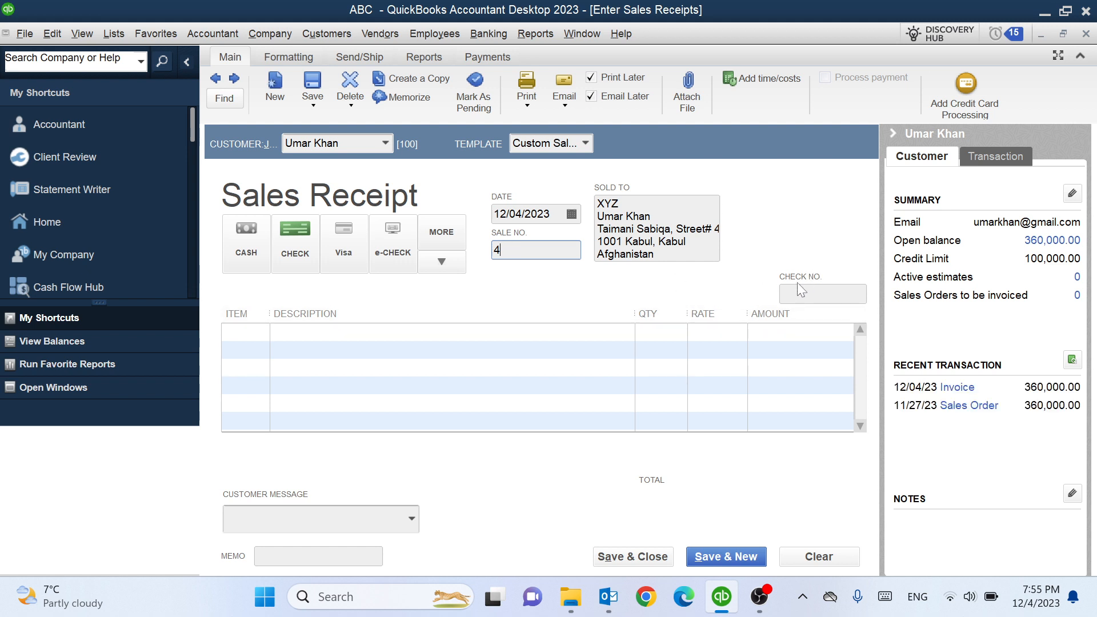
{"action": "left_click", "coordinate": [822, 294]}
{"action": "left_click", "coordinate": [245, 249]}
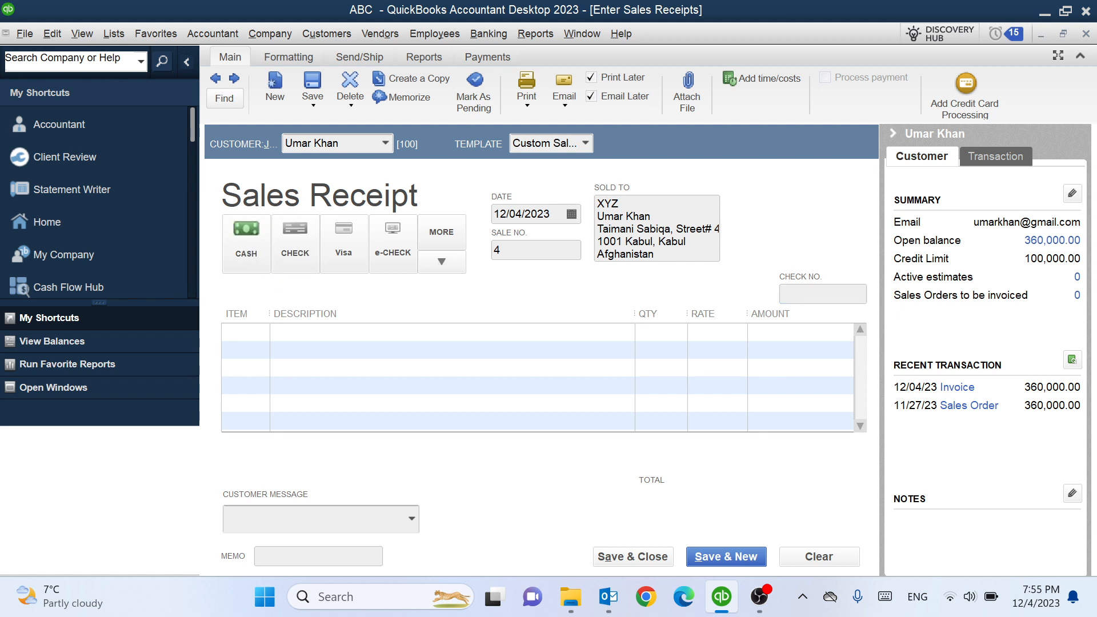
Add the item Iphone 15 Pro Max (AP-384) to the receipt's first line with a quantity of 2
{"action": "left_click", "coordinate": [265, 333]}
{"action": "left_click", "coordinate": [263, 331]}
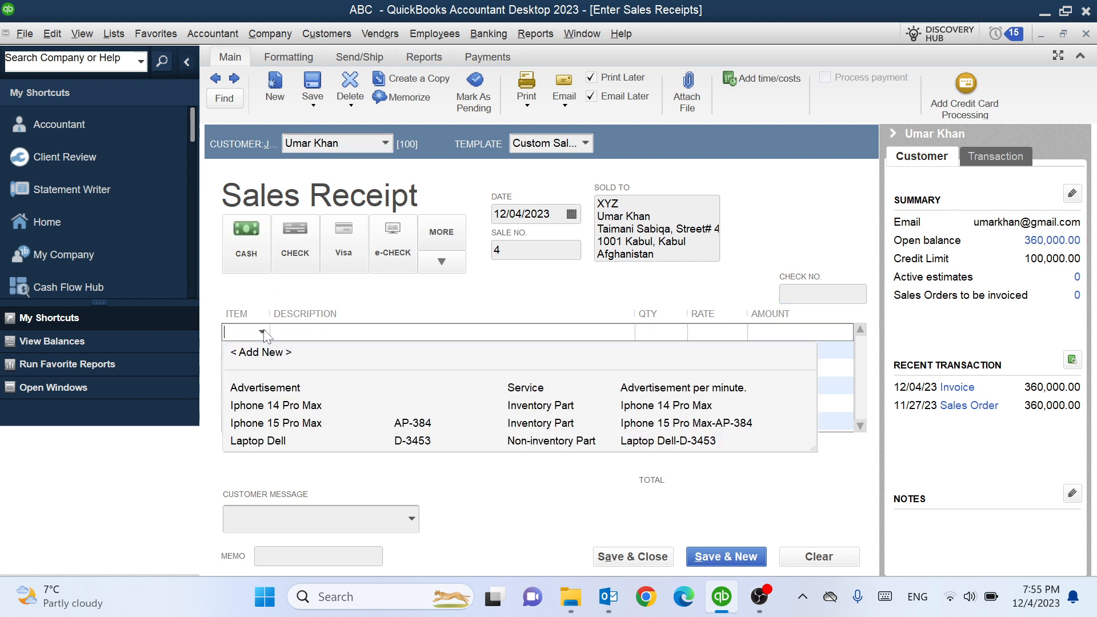
{"action": "left_click", "coordinate": [280, 424]}
{"action": "left_click", "coordinate": [279, 422]}
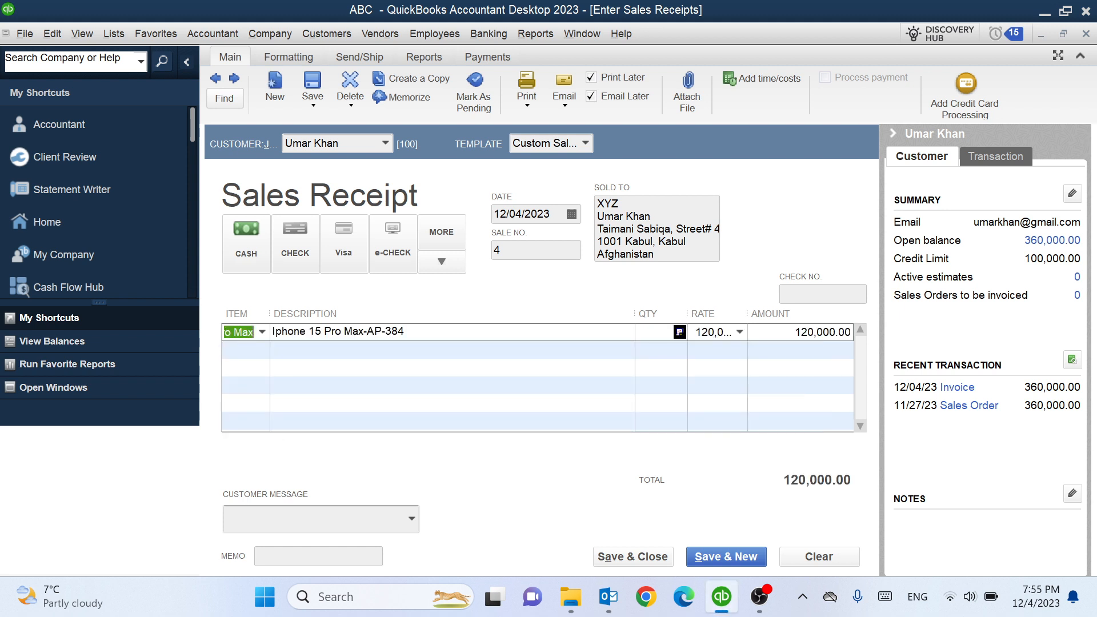
{"action": "left_click", "coordinate": [650, 337]}
{"action": "type", "text": "2"}
Set the receipt's customer message to "Thank you for your business." and leave the memo empty
{"action": "left_click", "coordinate": [410, 517]}
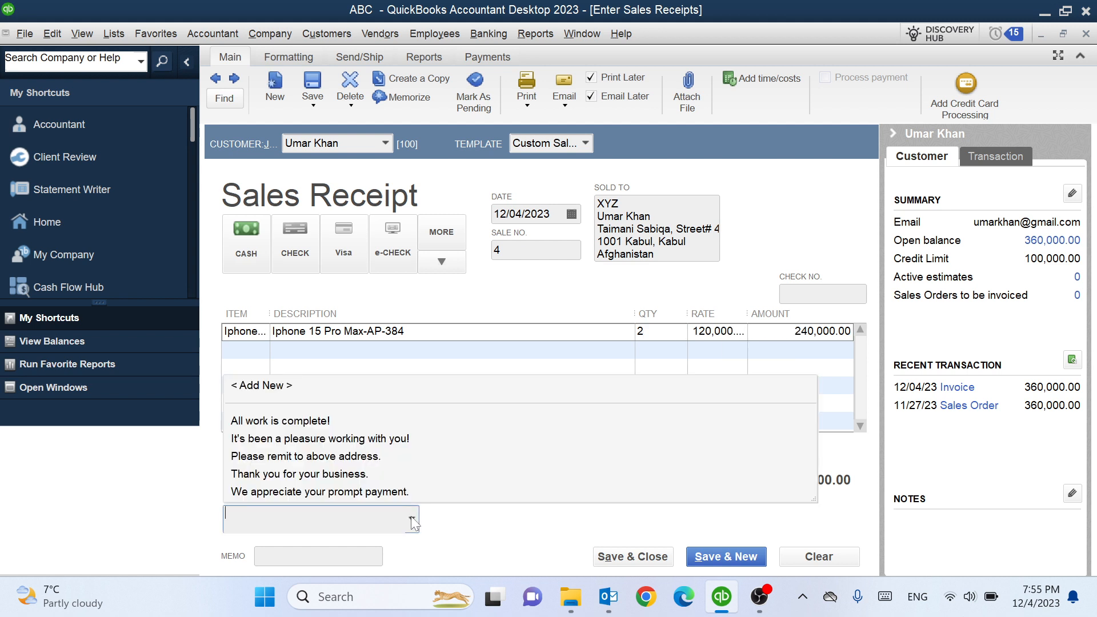
{"action": "left_click", "coordinate": [286, 475]}
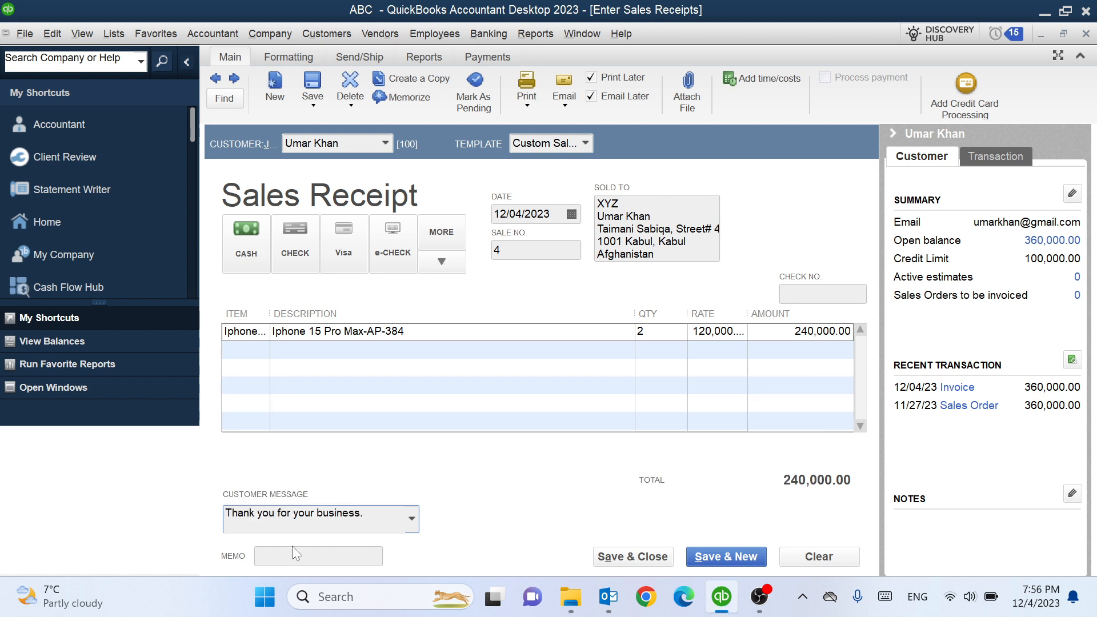
{"action": "left_click", "coordinate": [303, 555]}
{"action": "left_click", "coordinate": [314, 104]}
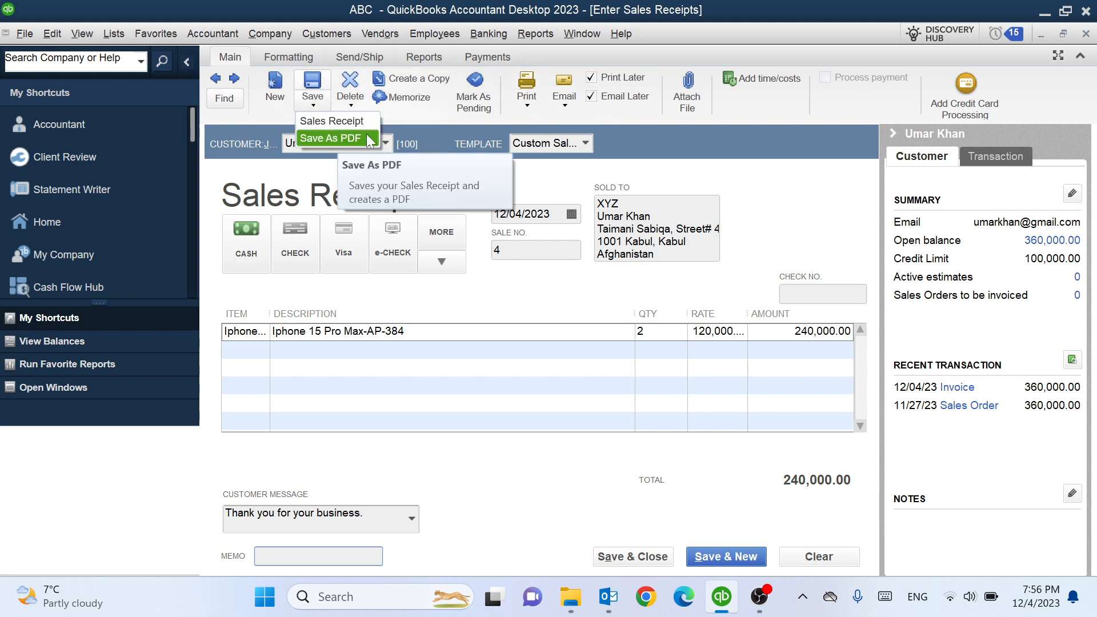
{"action": "left_click", "coordinate": [527, 106]}
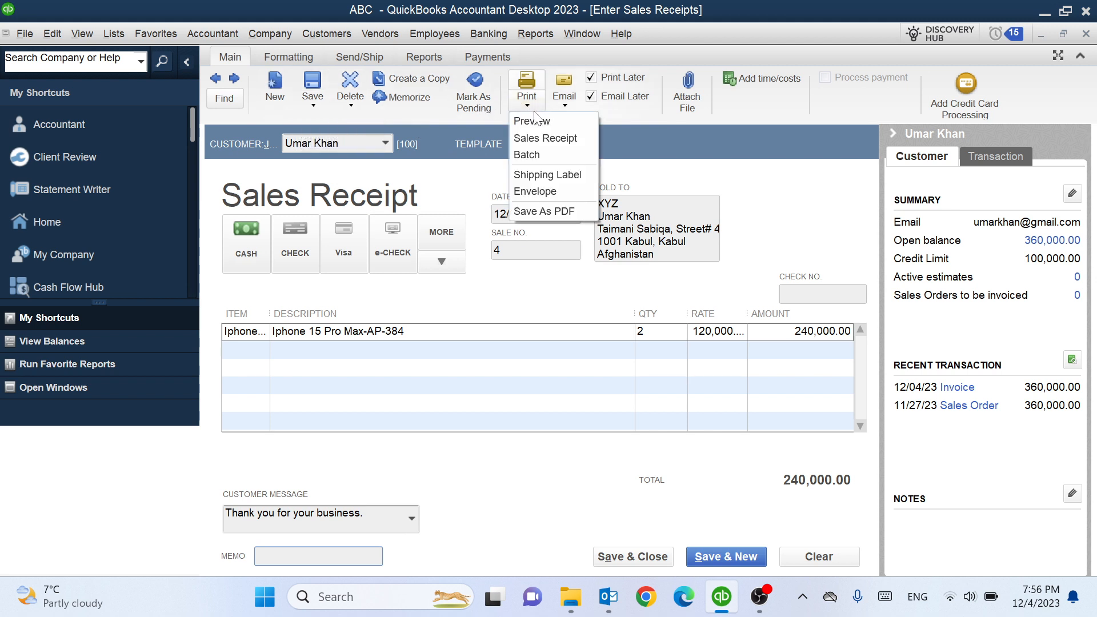
{"action": "left_click", "coordinate": [565, 106]}
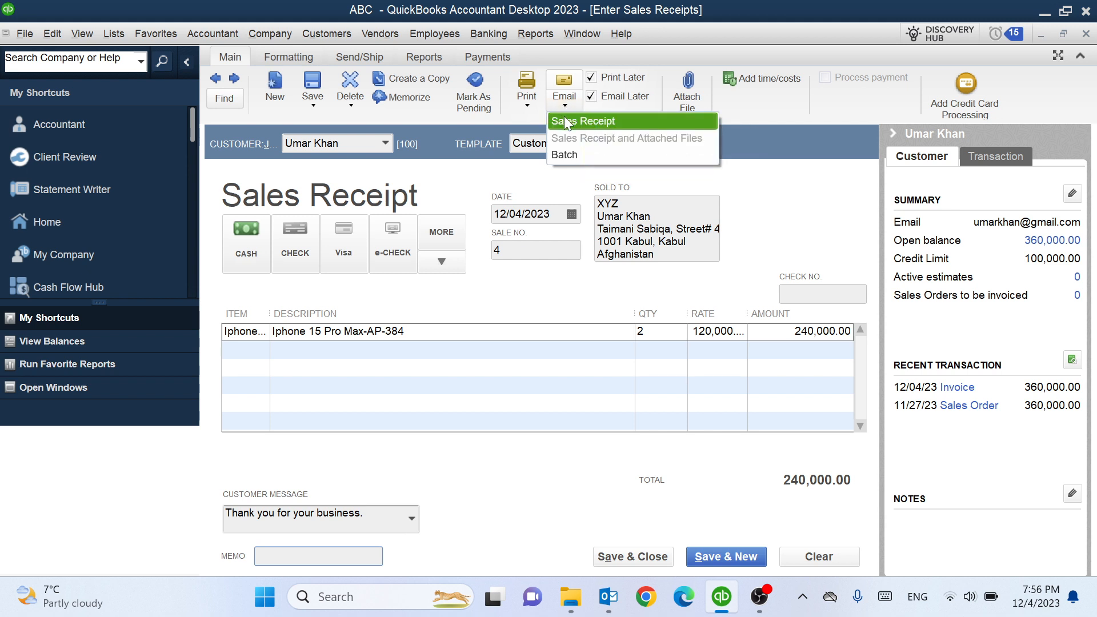
{"action": "left_click", "coordinate": [783, 195]}
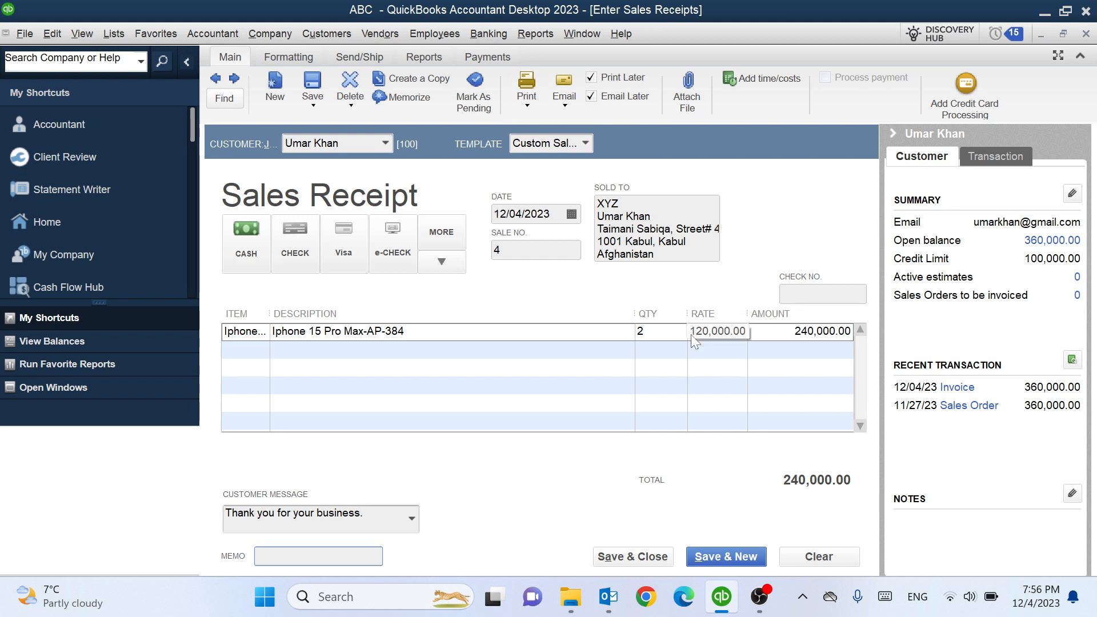
Save and close the sales receipt, dismissing the spelling check without making corrections
{"action": "left_click", "coordinate": [622, 557]}
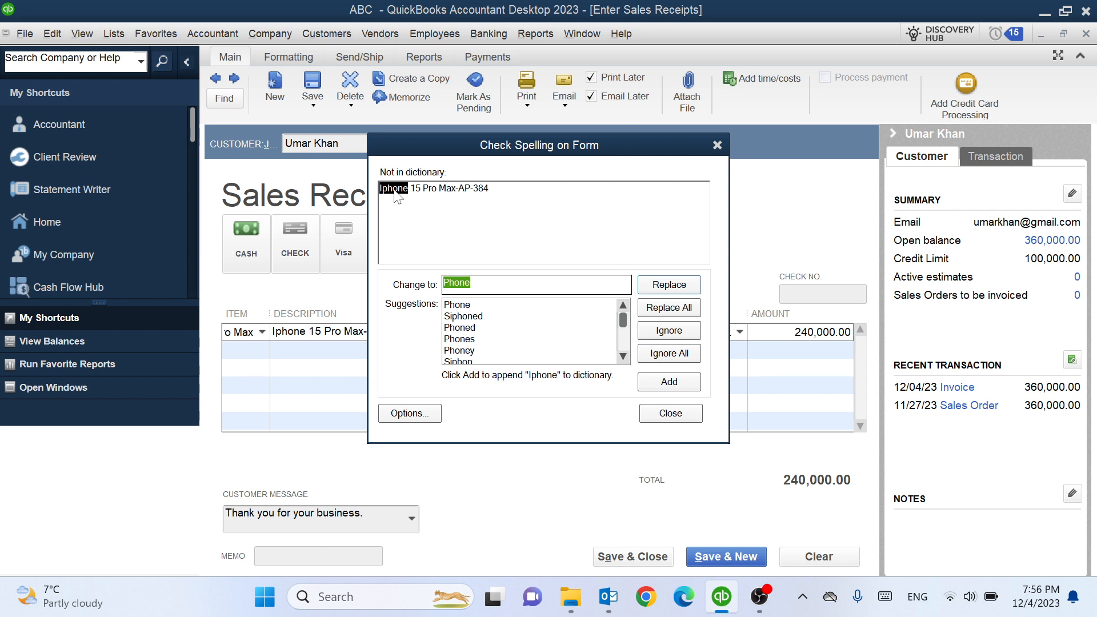
{"action": "left_click", "coordinate": [665, 416]}
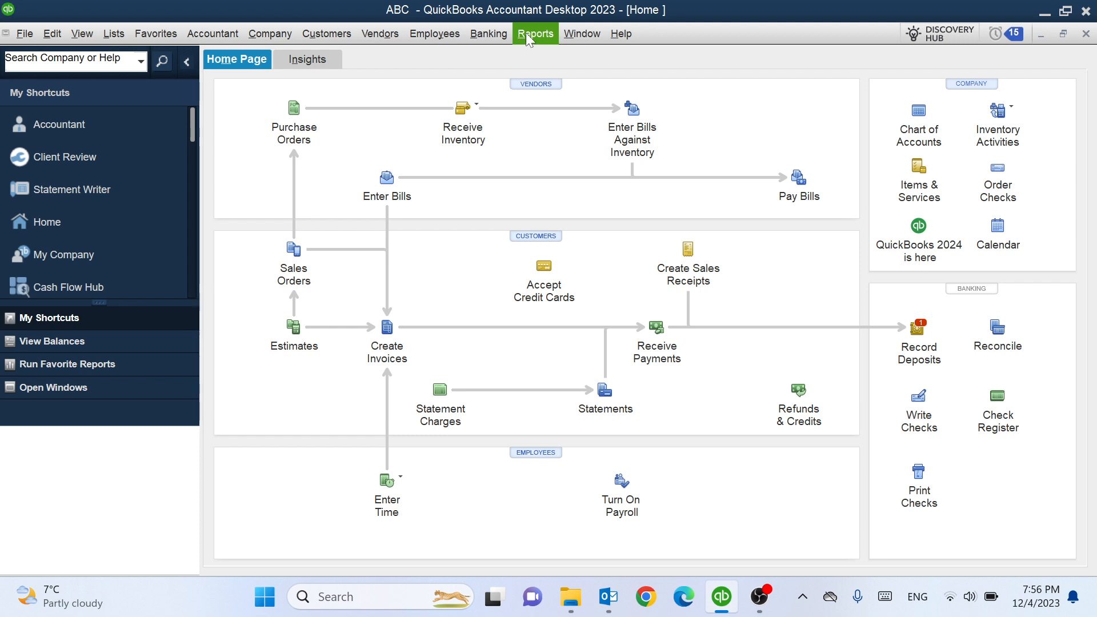
Open the Profit & Loss Standard report and drill down into the transactions behind the Sales income amount
{"action": "left_click", "coordinate": [525, 32]}
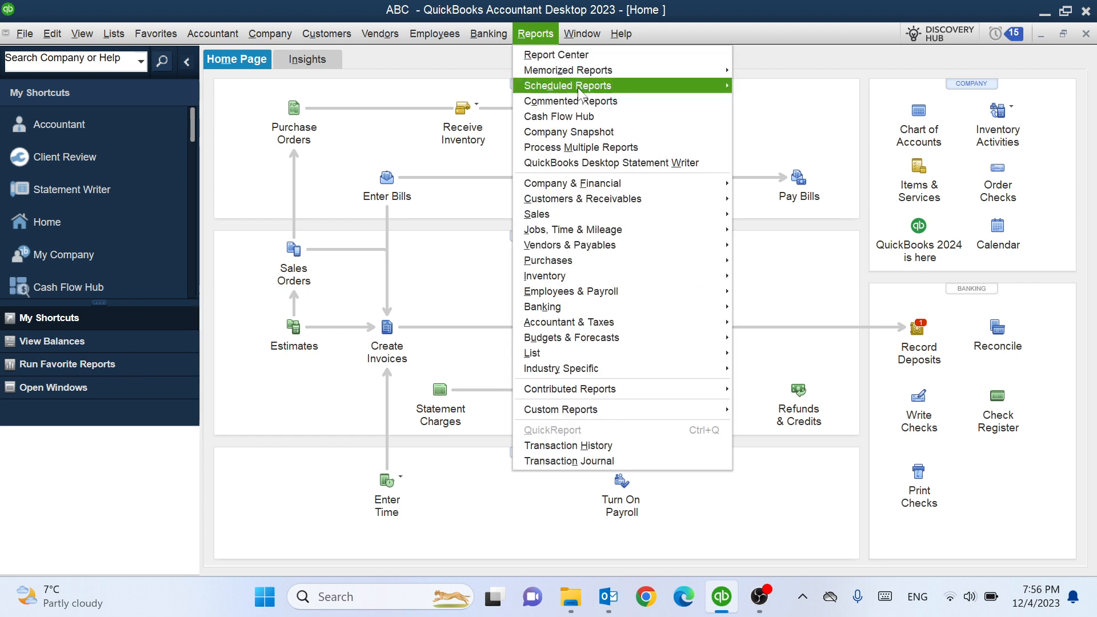
{"action": "mouse_move", "coordinate": [680, 188]}
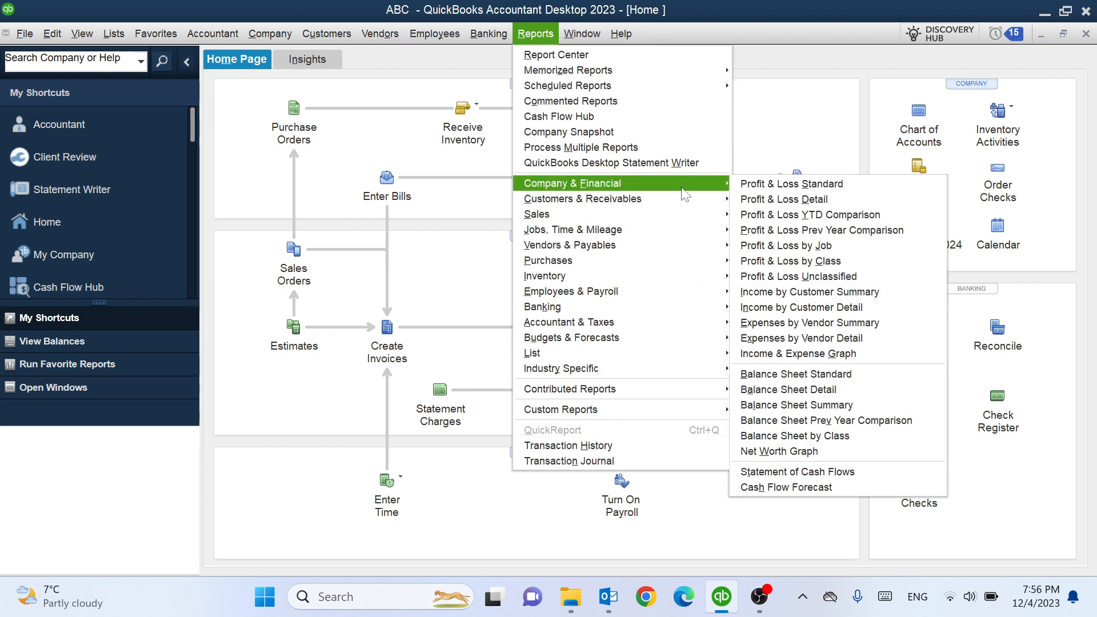
{"action": "left_click", "coordinate": [748, 185]}
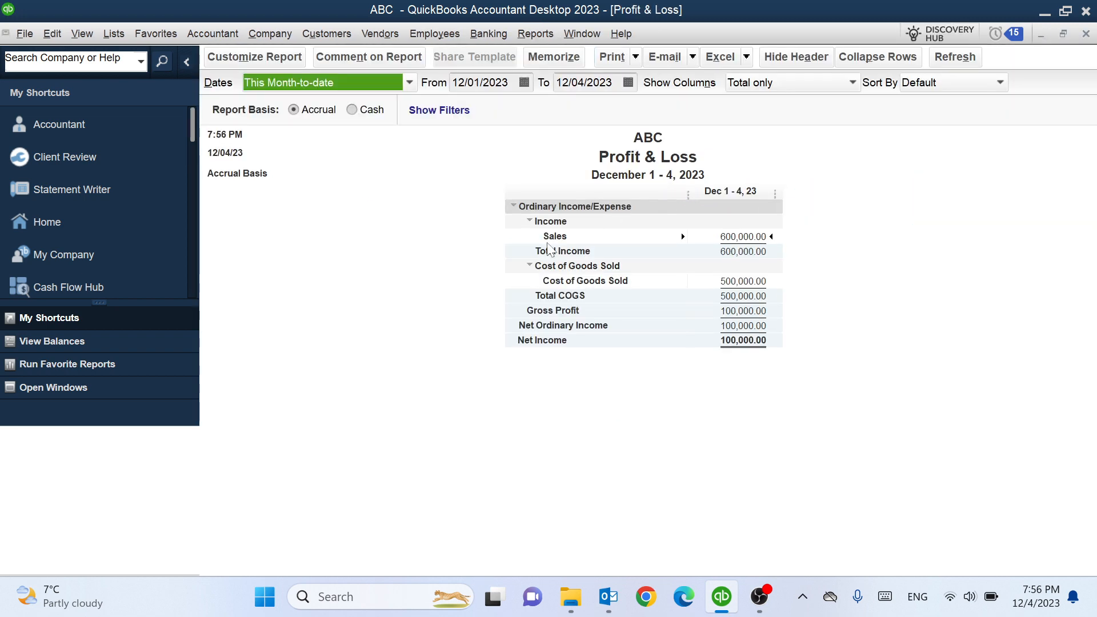
{"action": "double_click", "coordinate": [727, 237]}
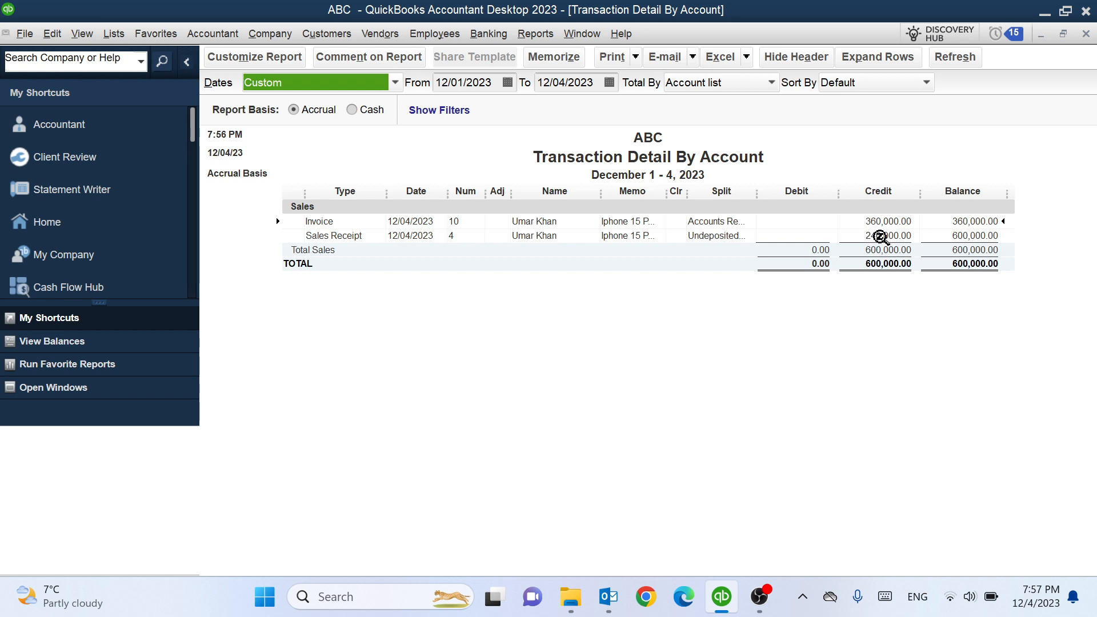
Open the sales receipt from the Transaction Detail By Account report and delete it, confirming the deletion
{"action": "double_click", "coordinate": [881, 236]}
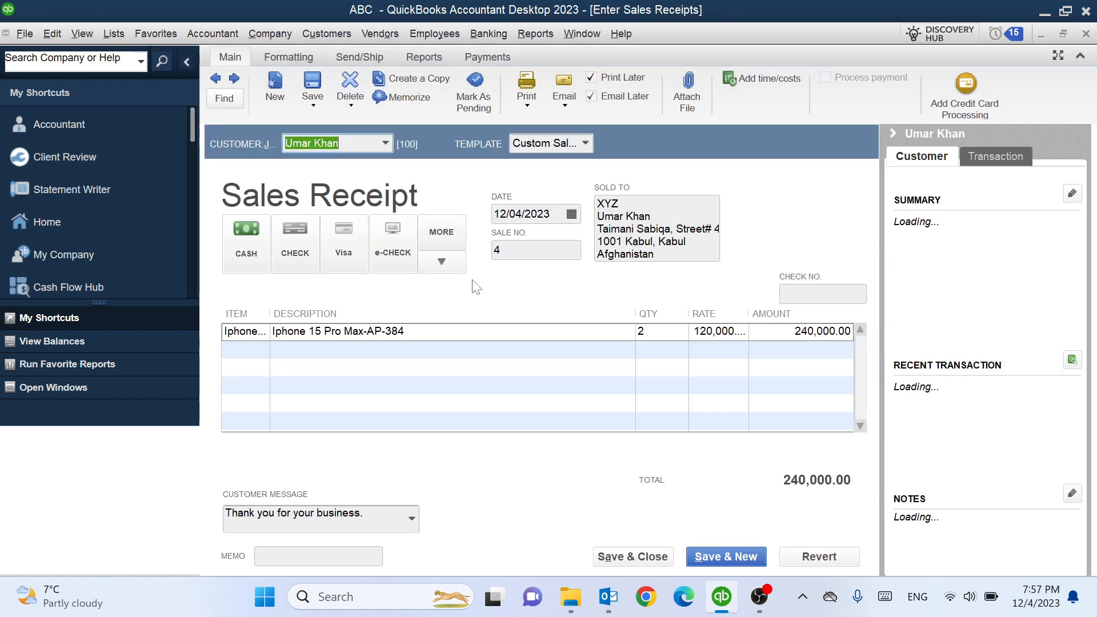
{"action": "left_click", "coordinate": [350, 85]}
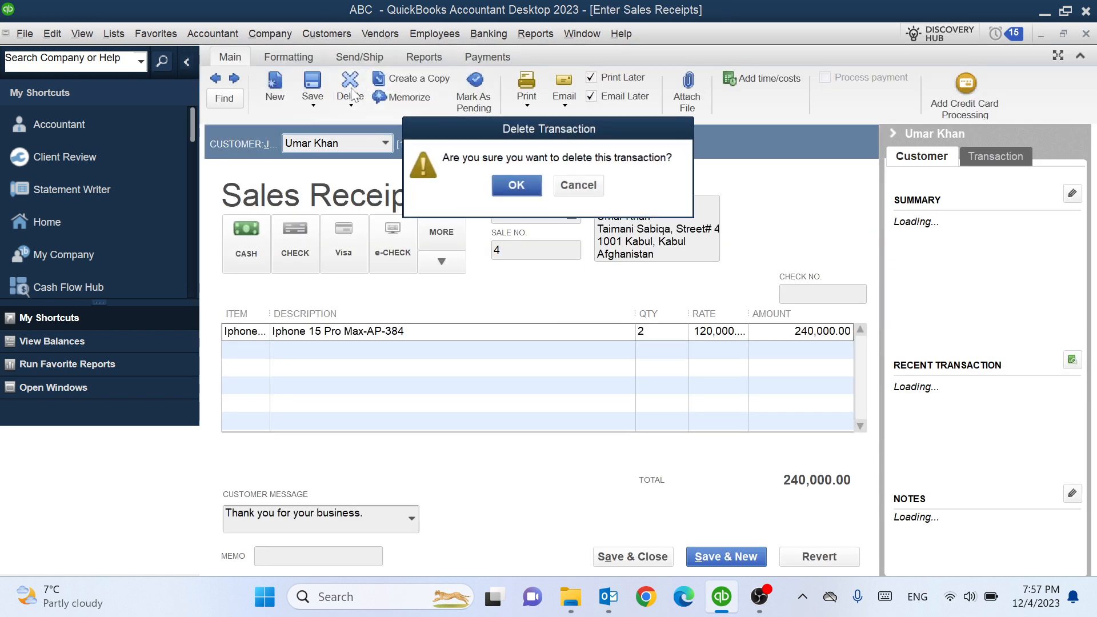
{"action": "left_click", "coordinate": [517, 185]}
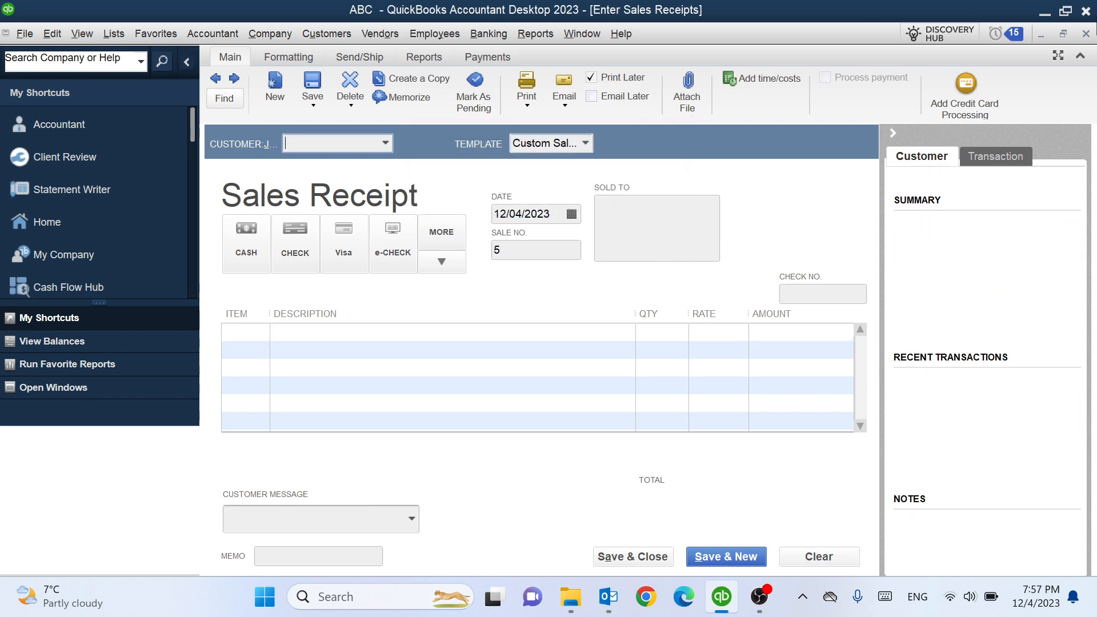
Leave the blank receipt form, refresh the Transaction Detail By Account report, and close it along with the Profit & Loss report
{"action": "left_click", "coordinate": [1086, 34]}
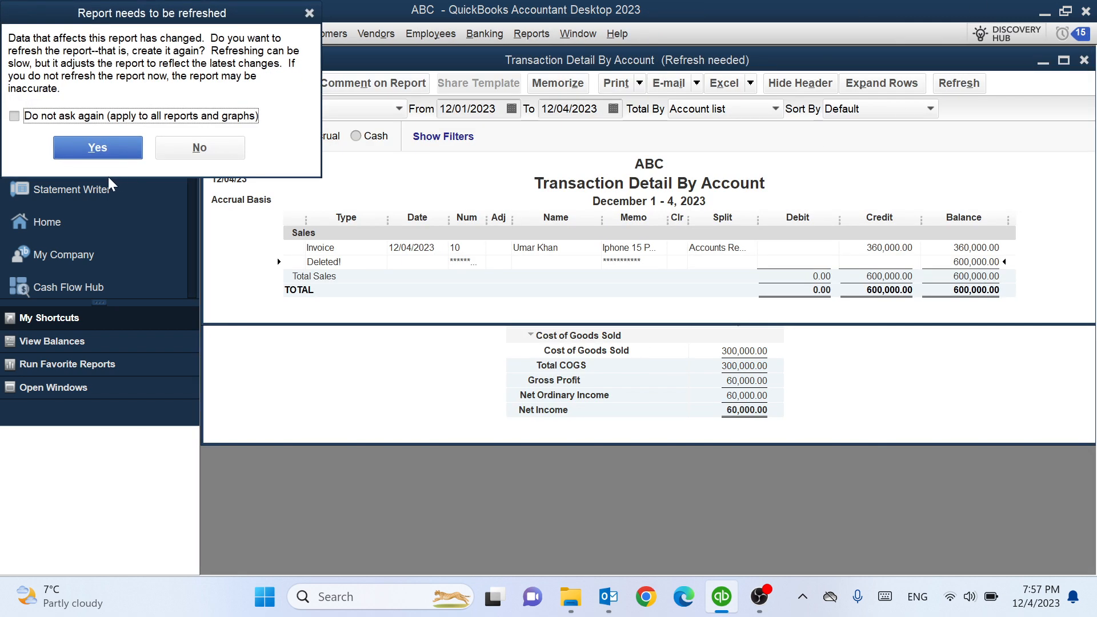
{"action": "left_click", "coordinate": [87, 153]}
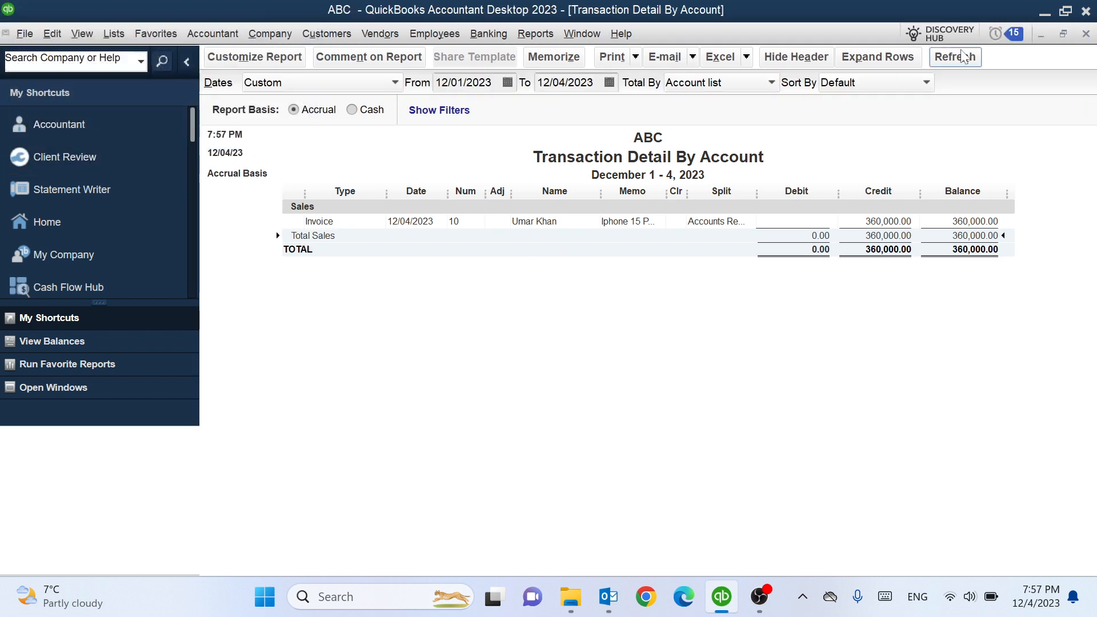
{"action": "left_click", "coordinate": [1087, 34]}
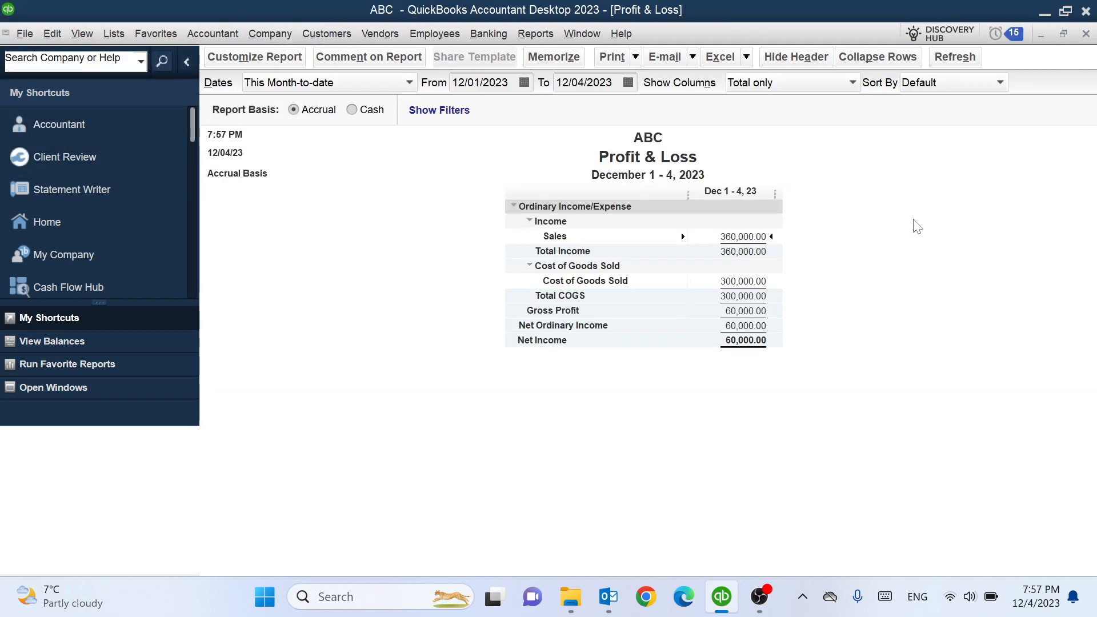
{"action": "left_click", "coordinate": [1085, 35]}
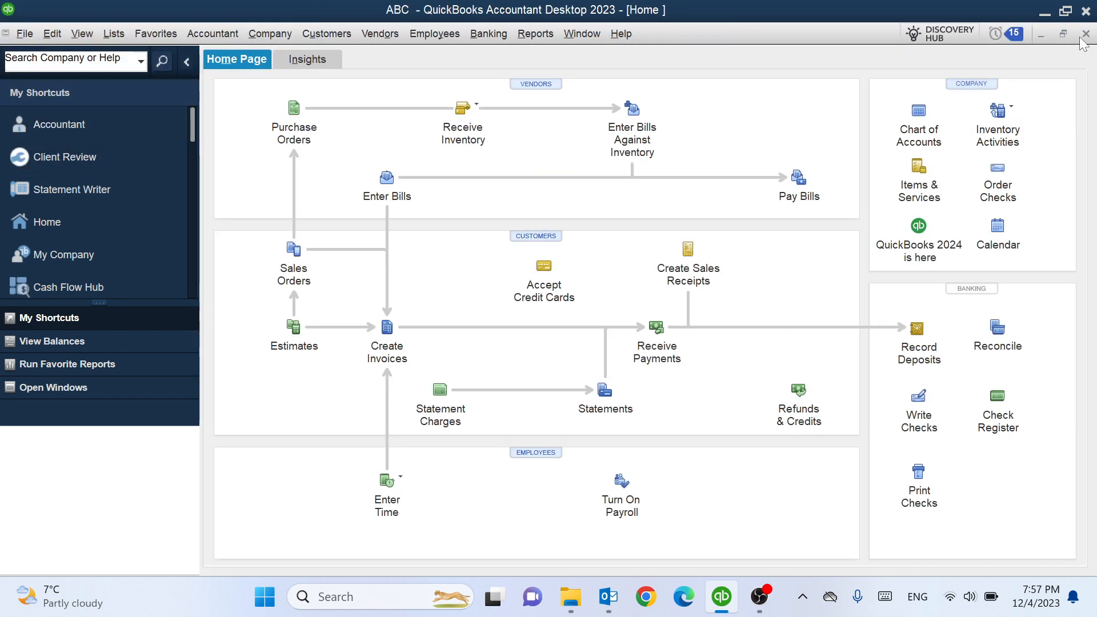